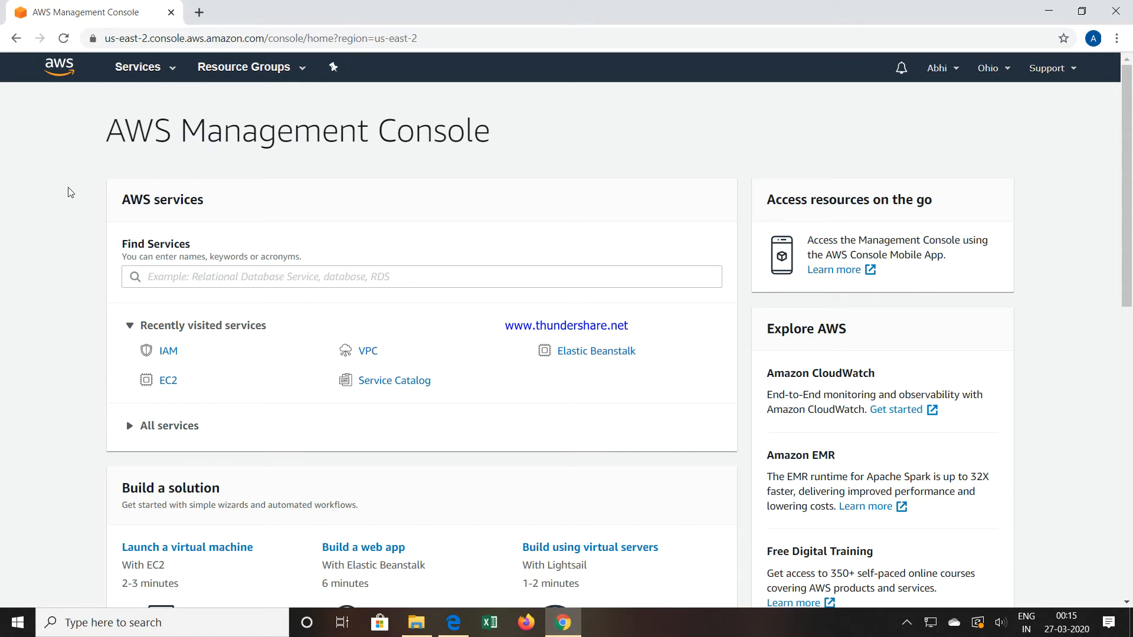
- Find the IAM service and open its list of users
left_click(169, 76)
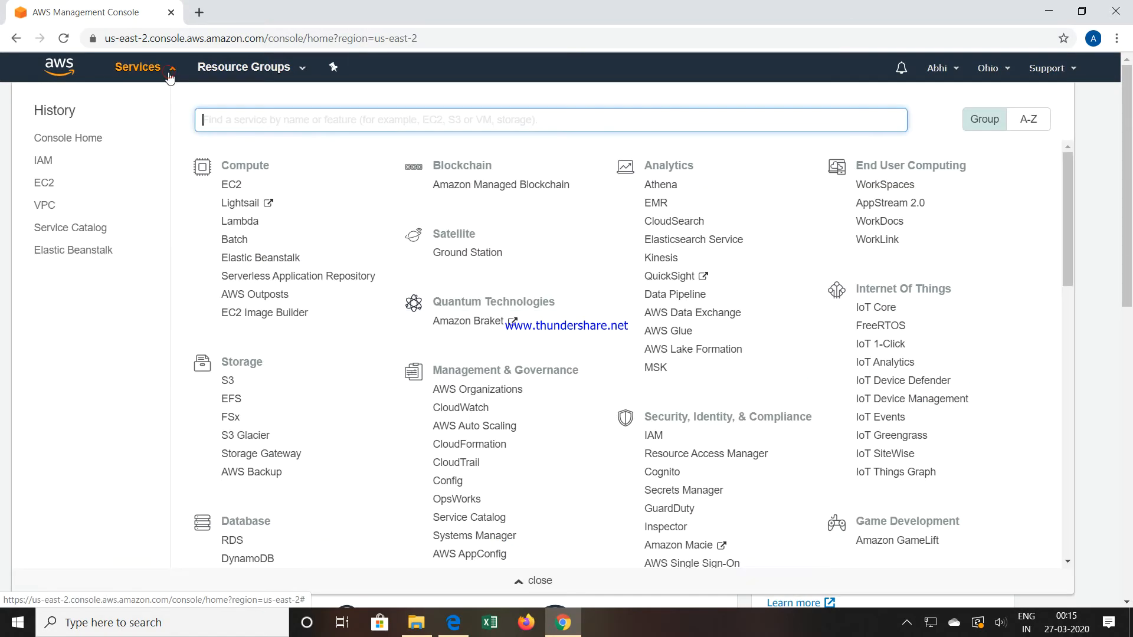
type("IAM")
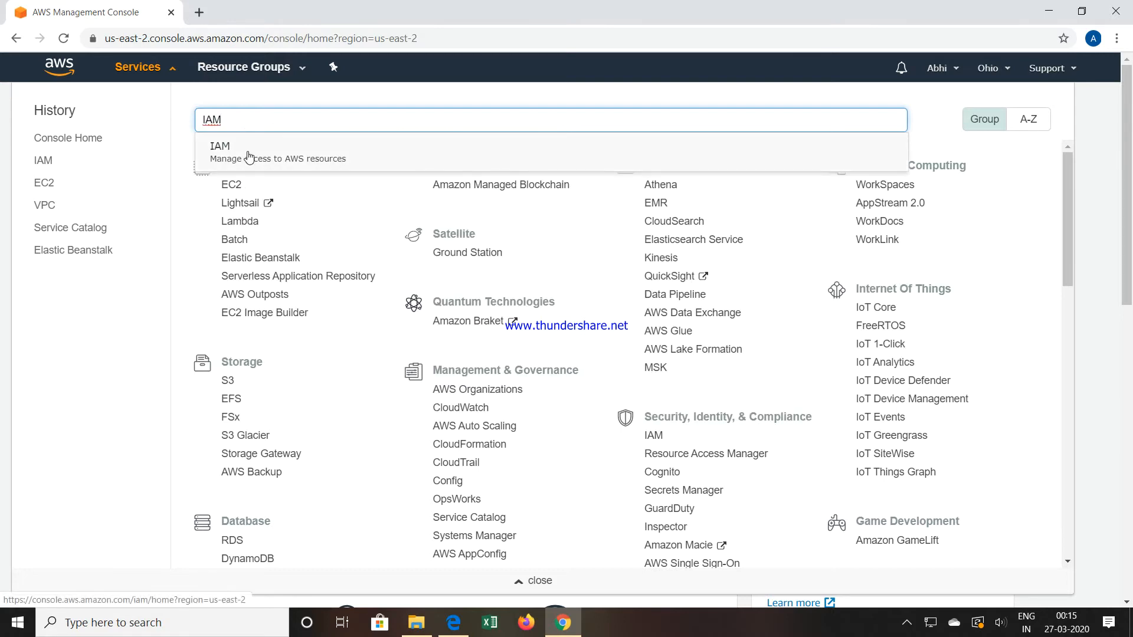
left_click(247, 150)
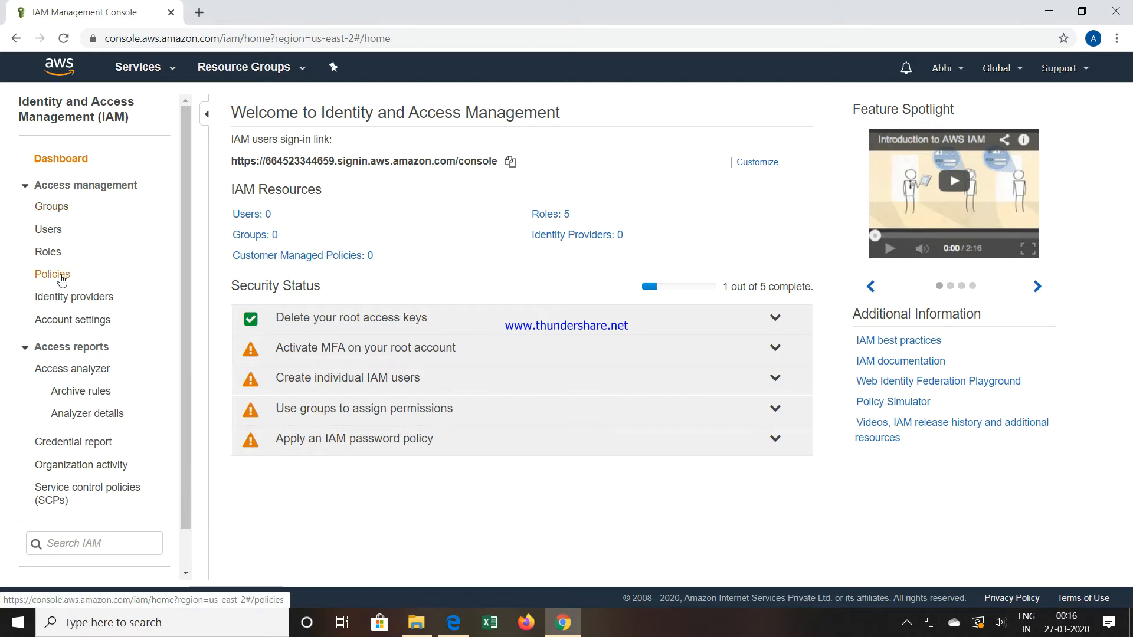
left_click(253, 214)
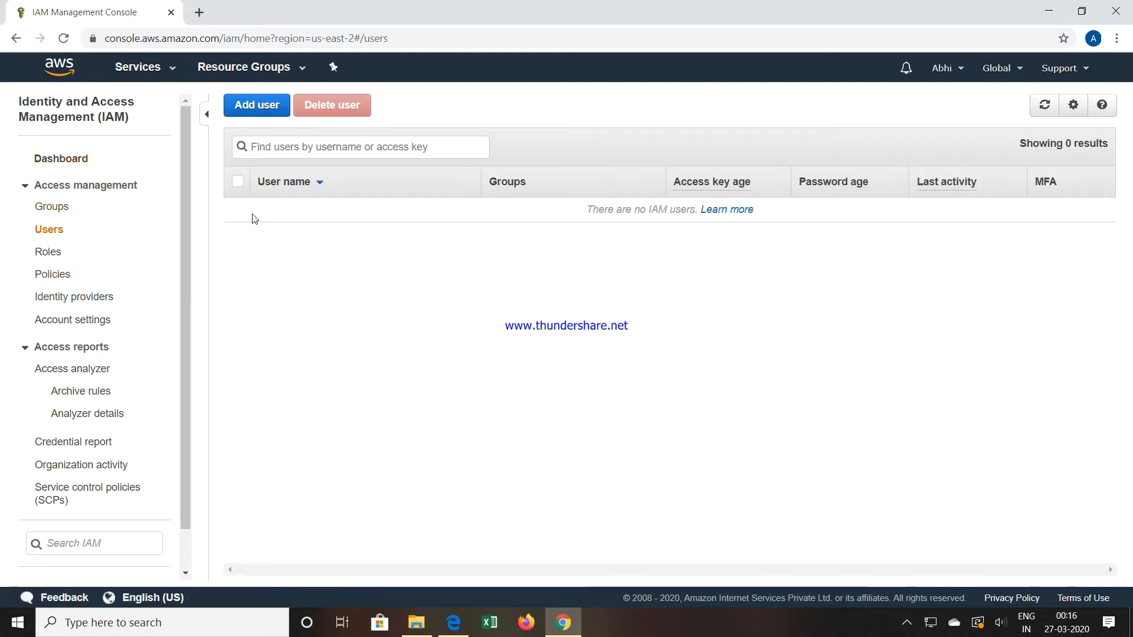
- Start adding an IAM user: enter the user name, enable AWS Management Console access with an autogenerated password, and continue to permissions
left_click(257, 107)
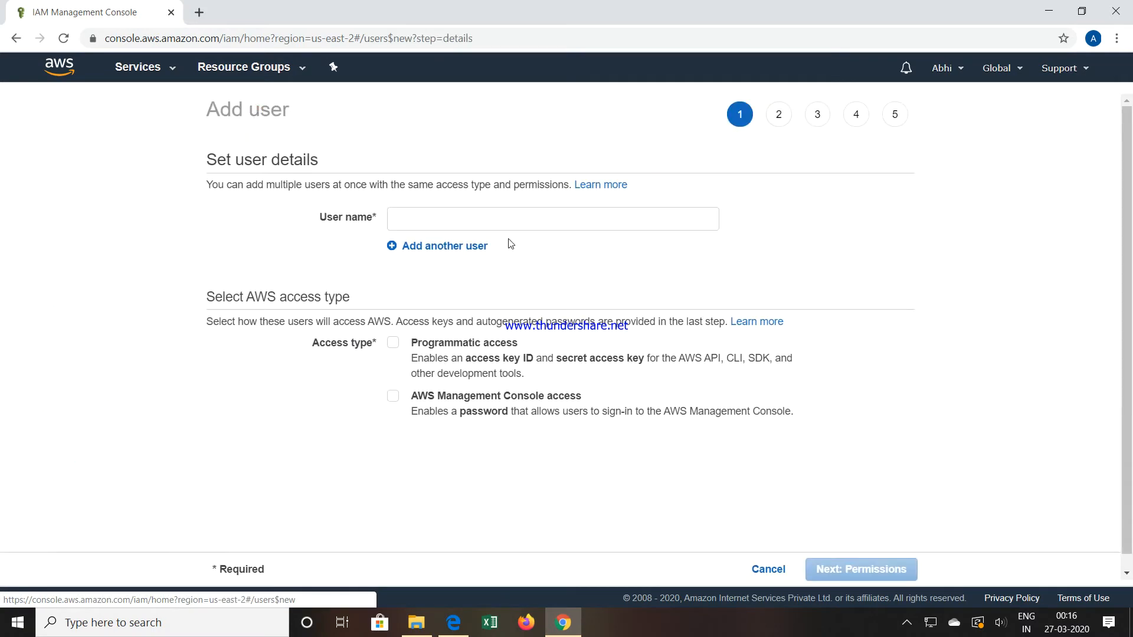
left_click(484, 218)
type("Samir")
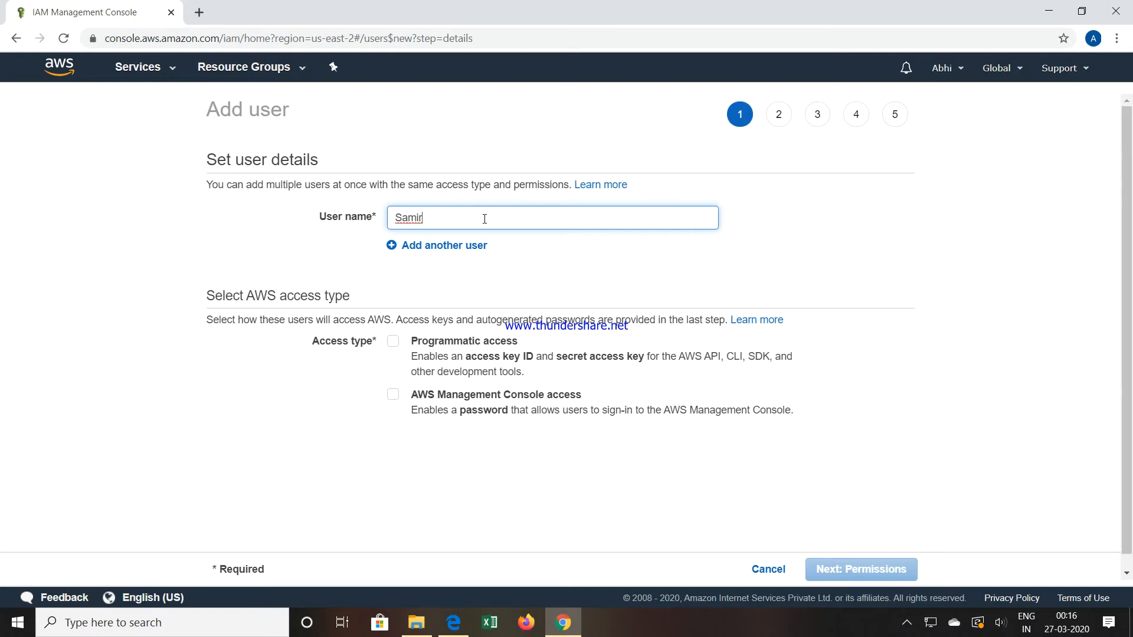
left_click(394, 397)
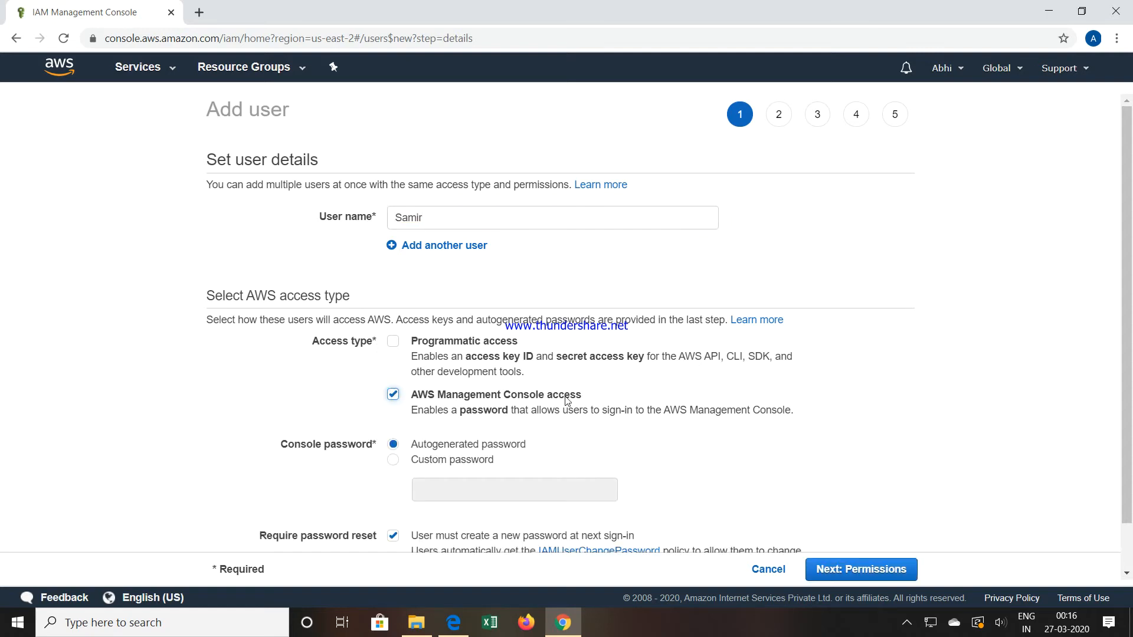
scroll(566, 401, "down", 1)
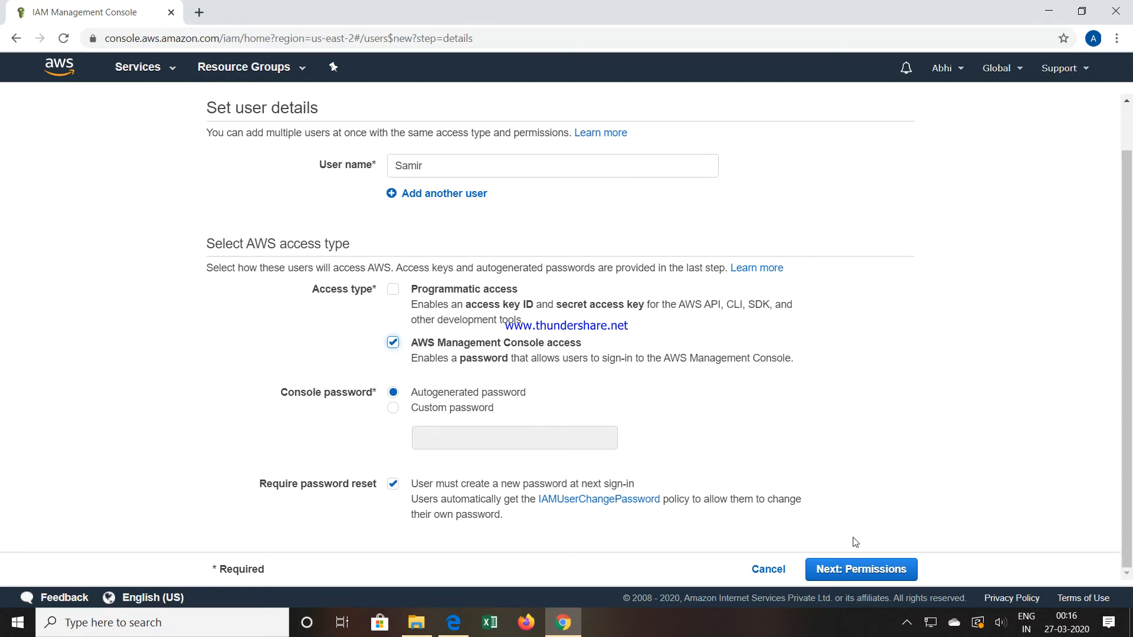
left_click(863, 568)
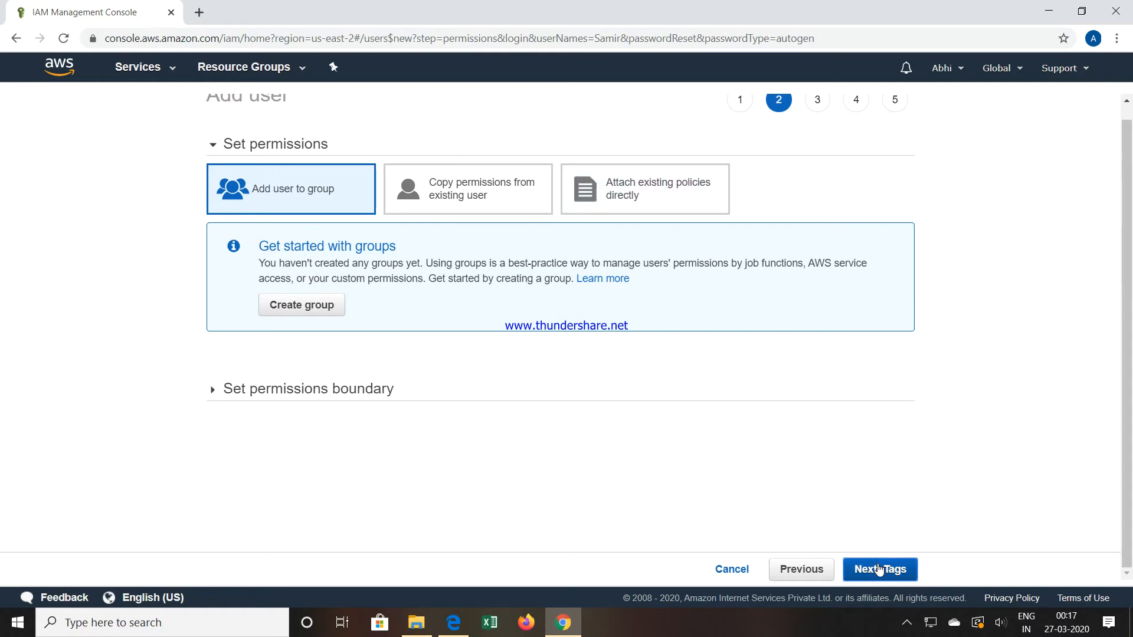
- Create the user without assigning a group or adding tags
left_click(879, 569)
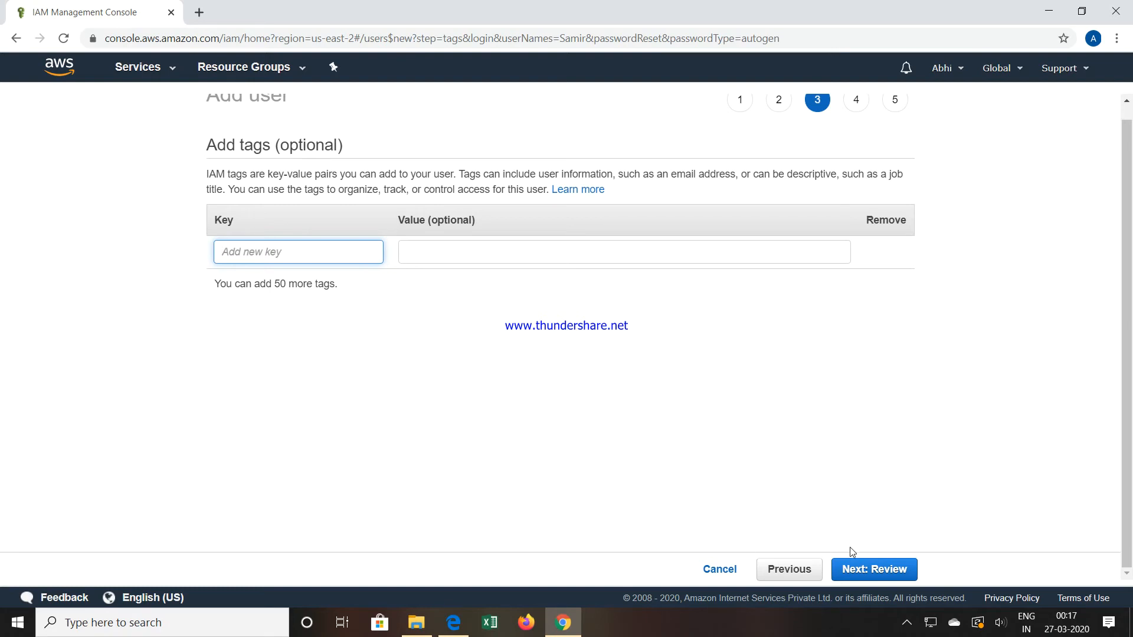
left_click(863, 573)
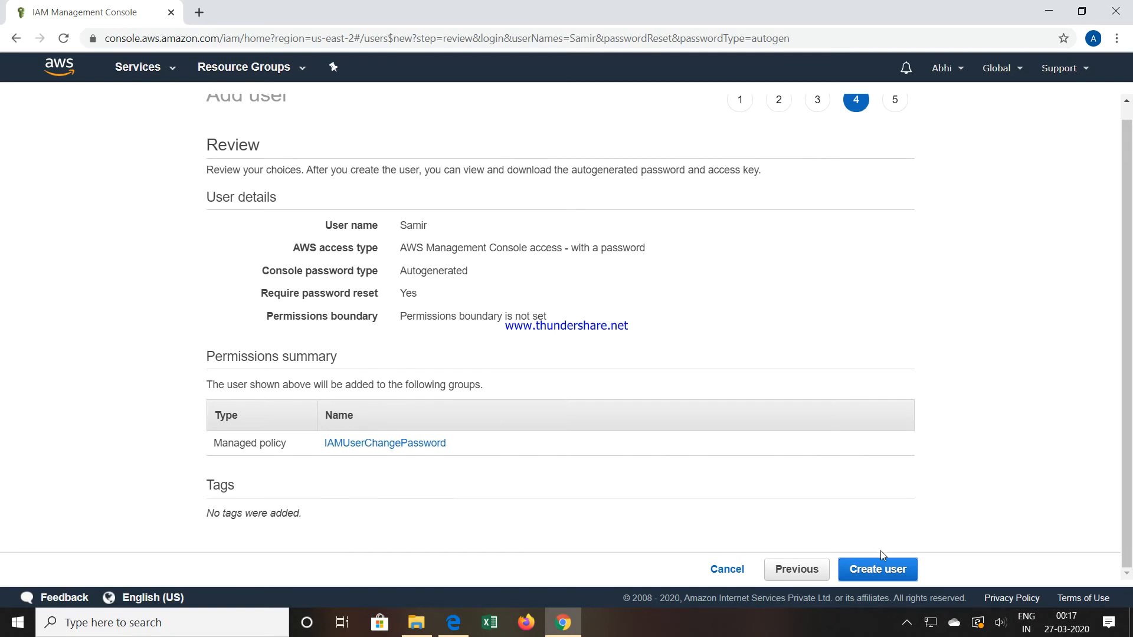
left_click(882, 572)
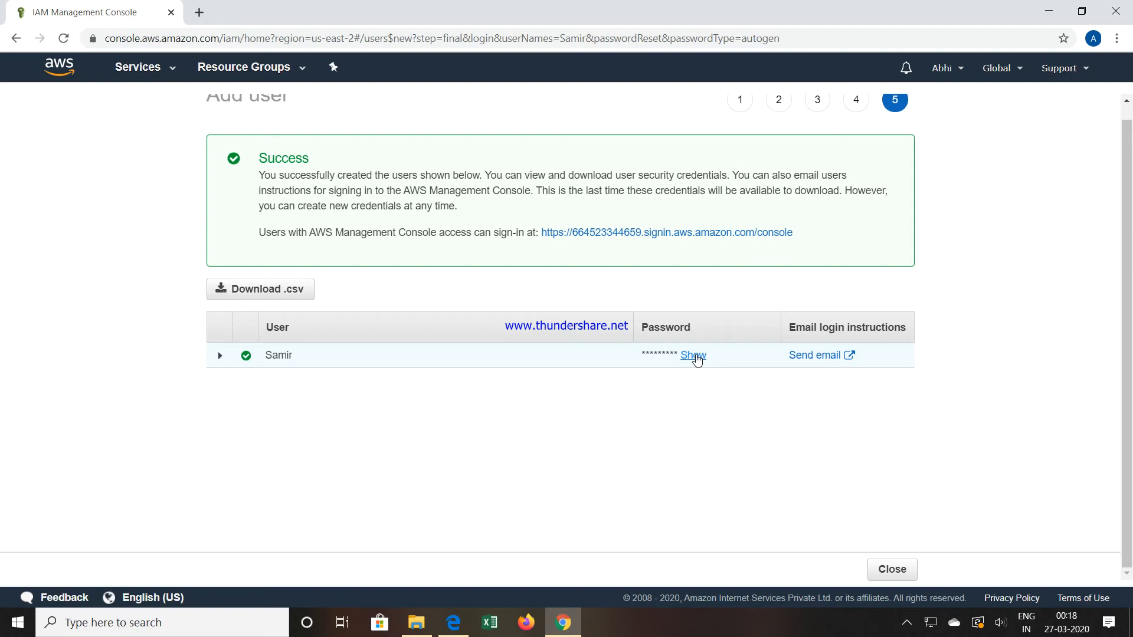
- View the new user's autogenerated password, hide it again and close the user creation wizard
left_click(694, 356)
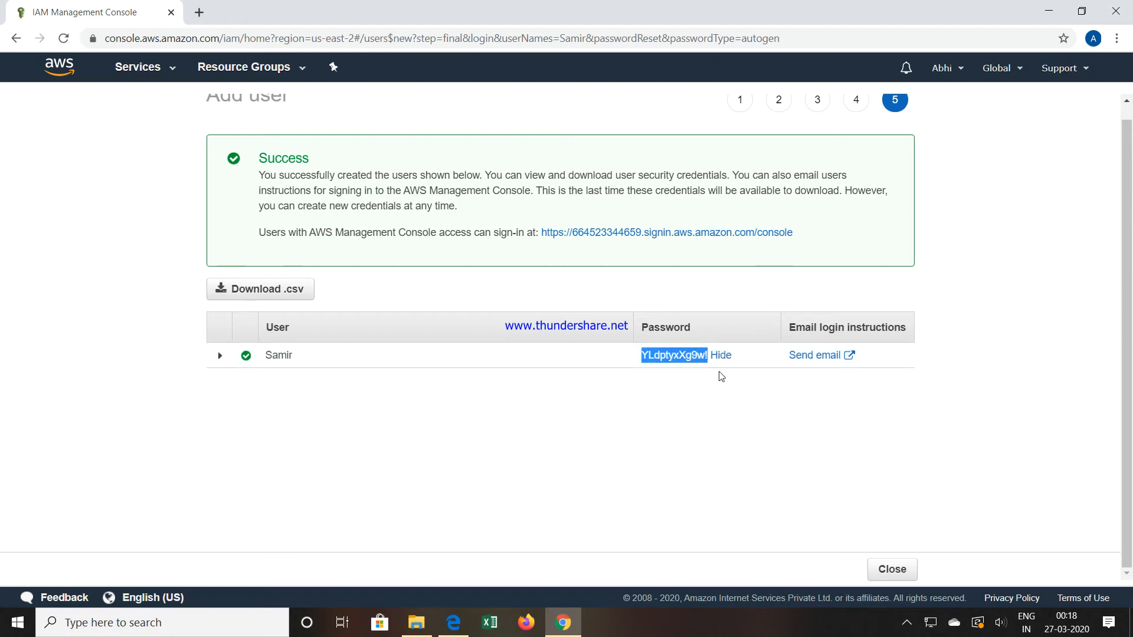
left_click(721, 357)
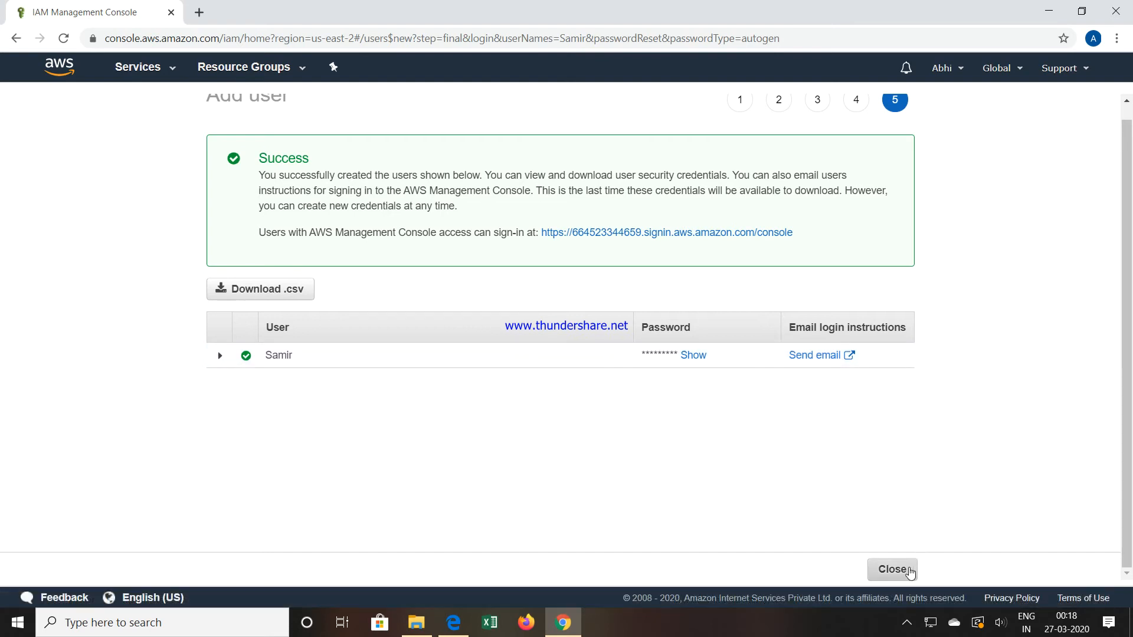
left_click(909, 572)
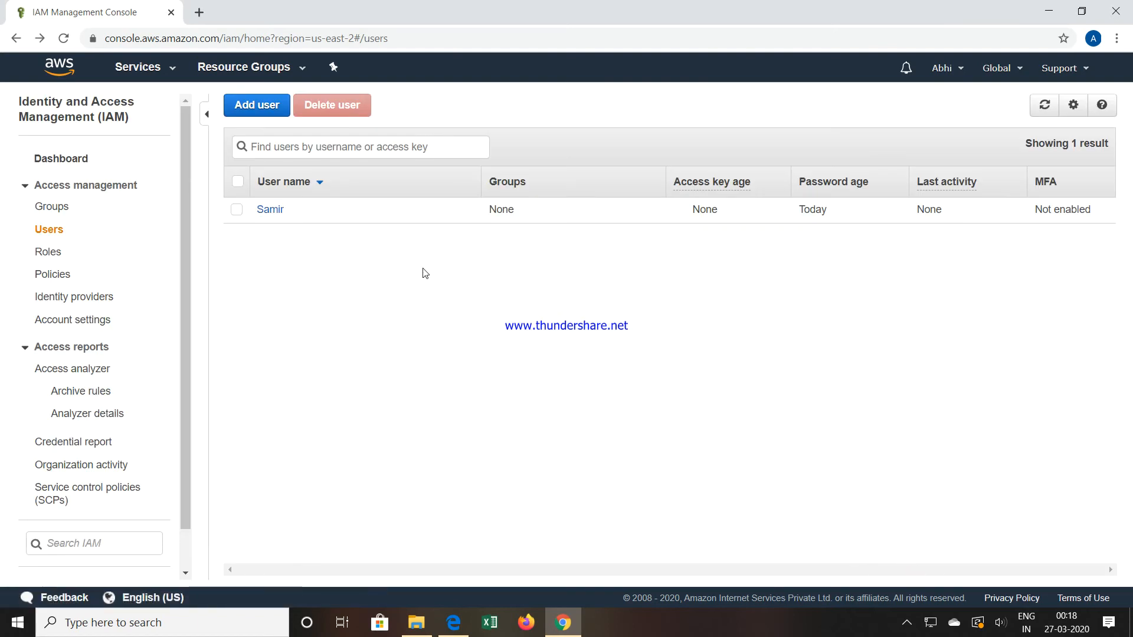
- Start a new IAM group named JuniorAdmins and continue to policy attachment
left_click(52, 211)
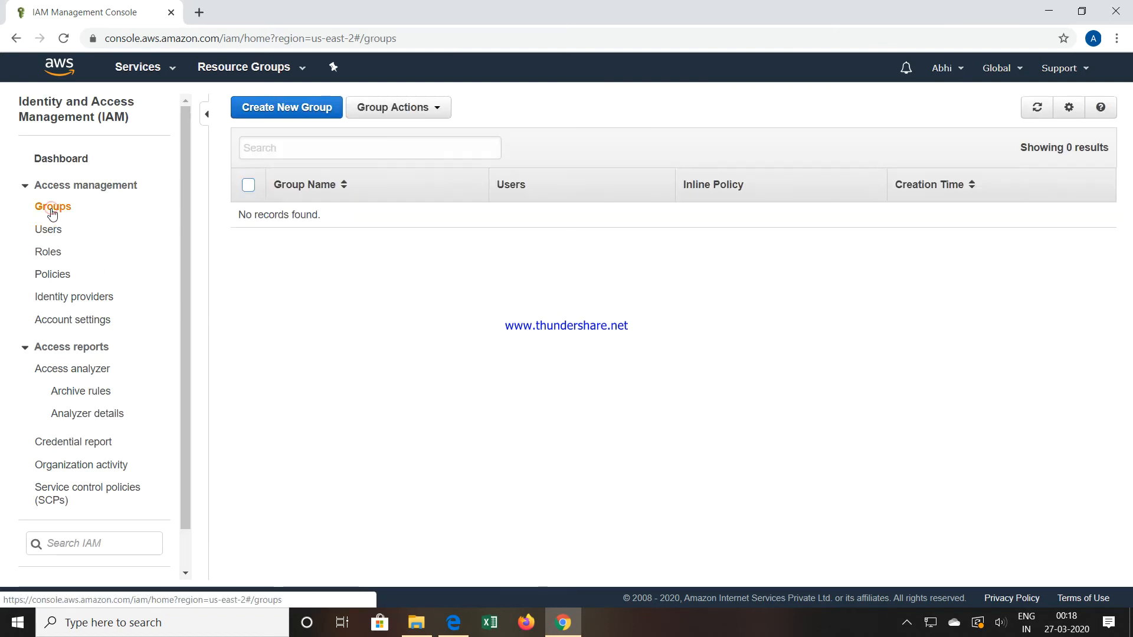
left_click(299, 115)
left_click(430, 173)
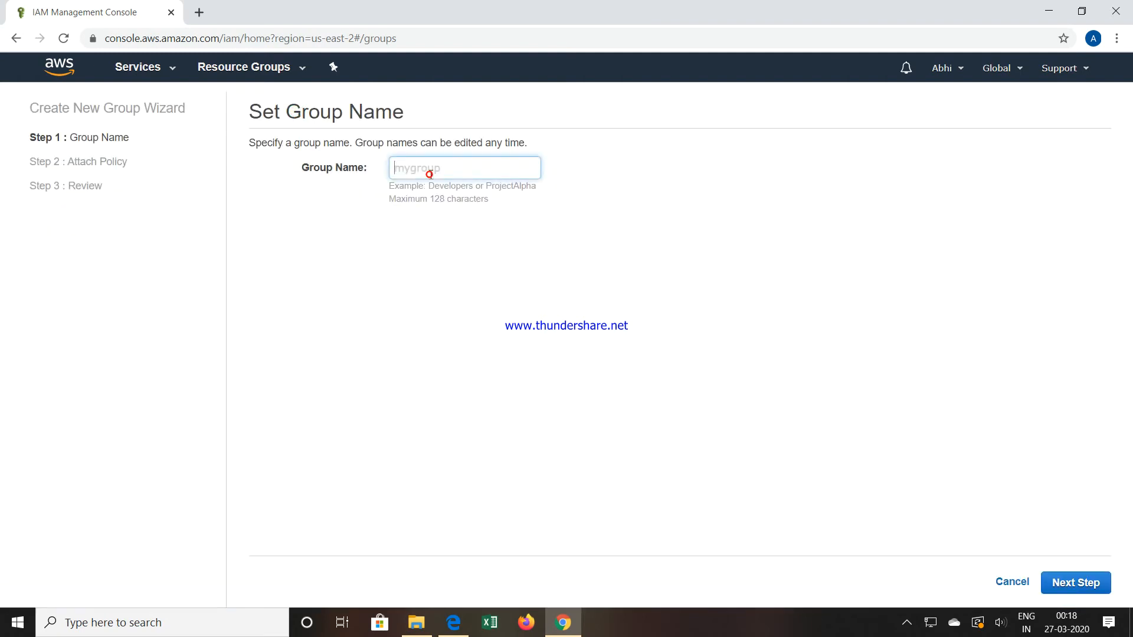
type("JuniorAdmins")
left_click(1079, 582)
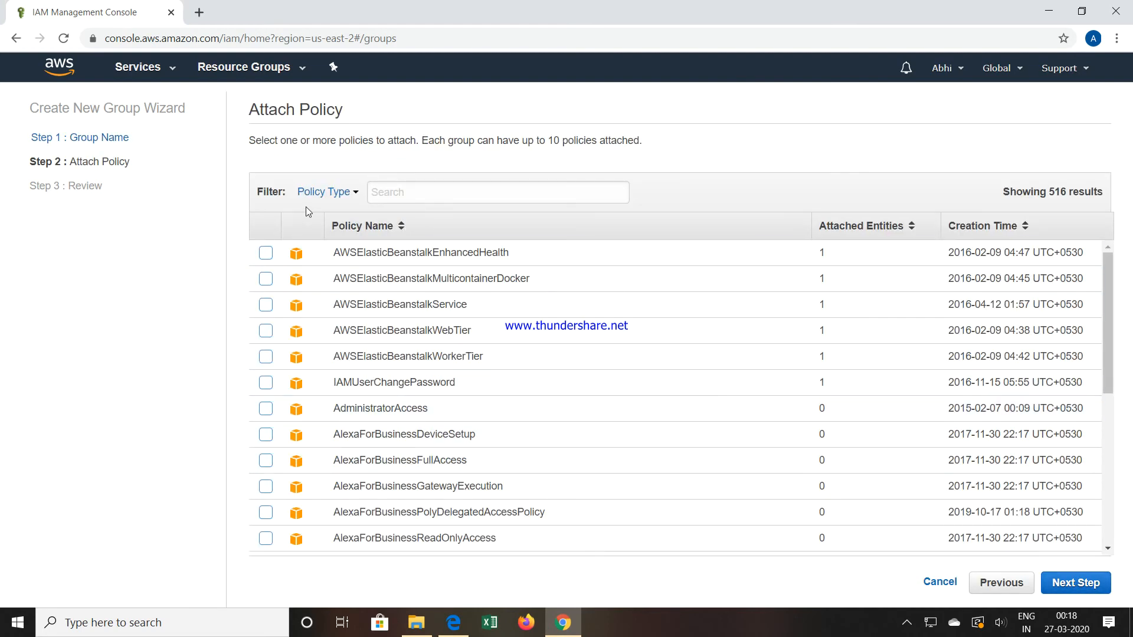
- Filter the policies by EC2, attach AmazonEC2ReadOnlyAccess and create the JuniorAdmins group
left_click(425, 192)
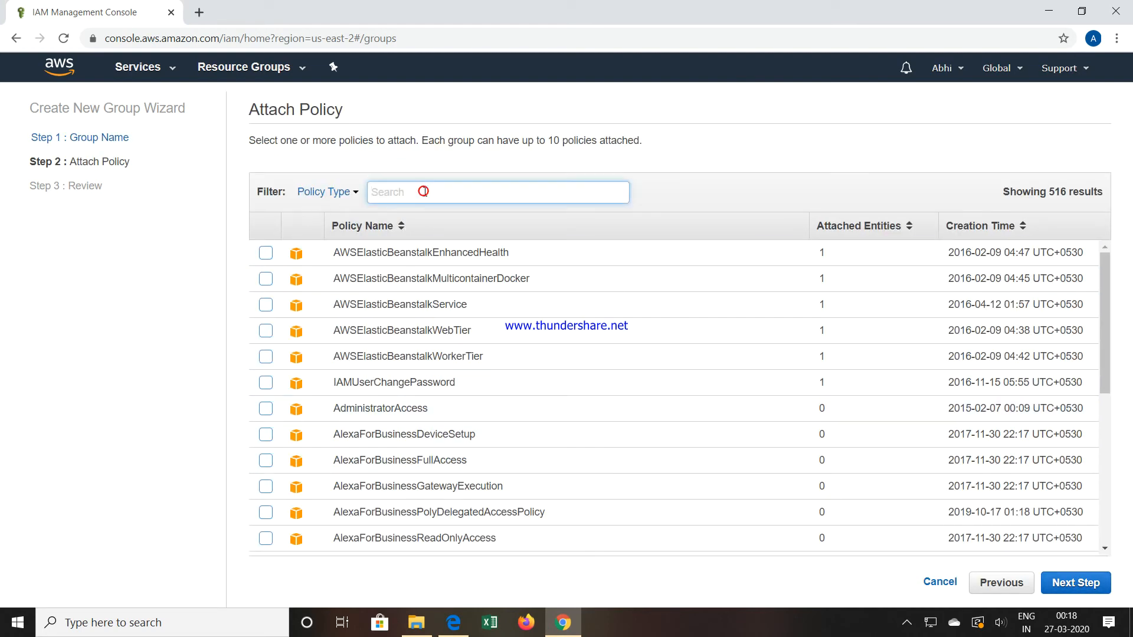
type("EC2")
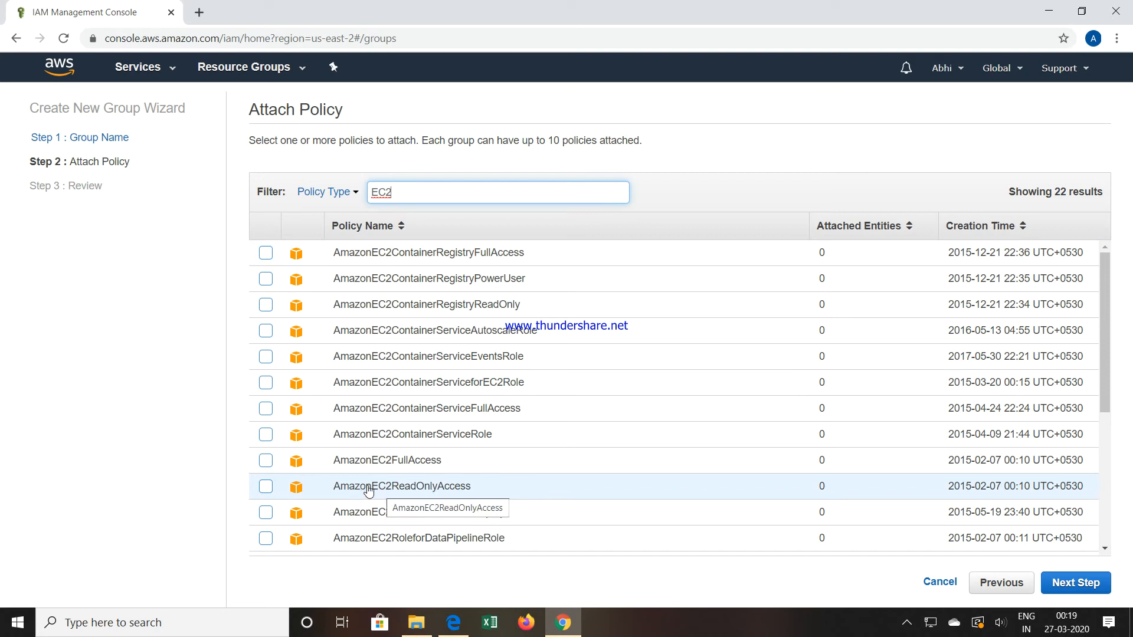
left_click(421, 490)
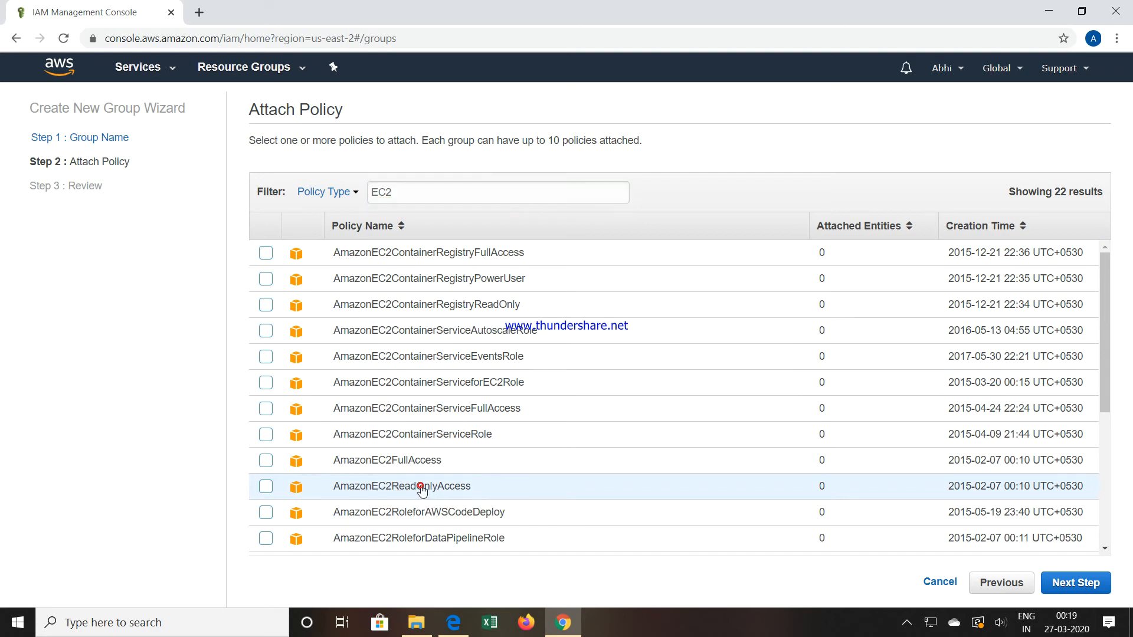
left_click(265, 489)
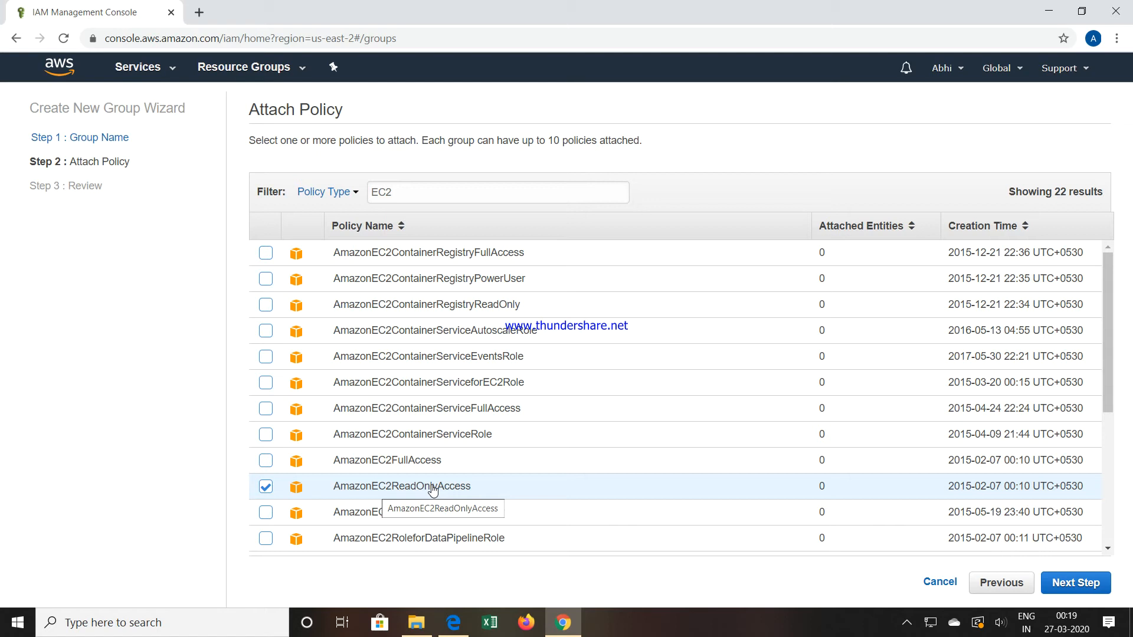
left_click(1078, 588)
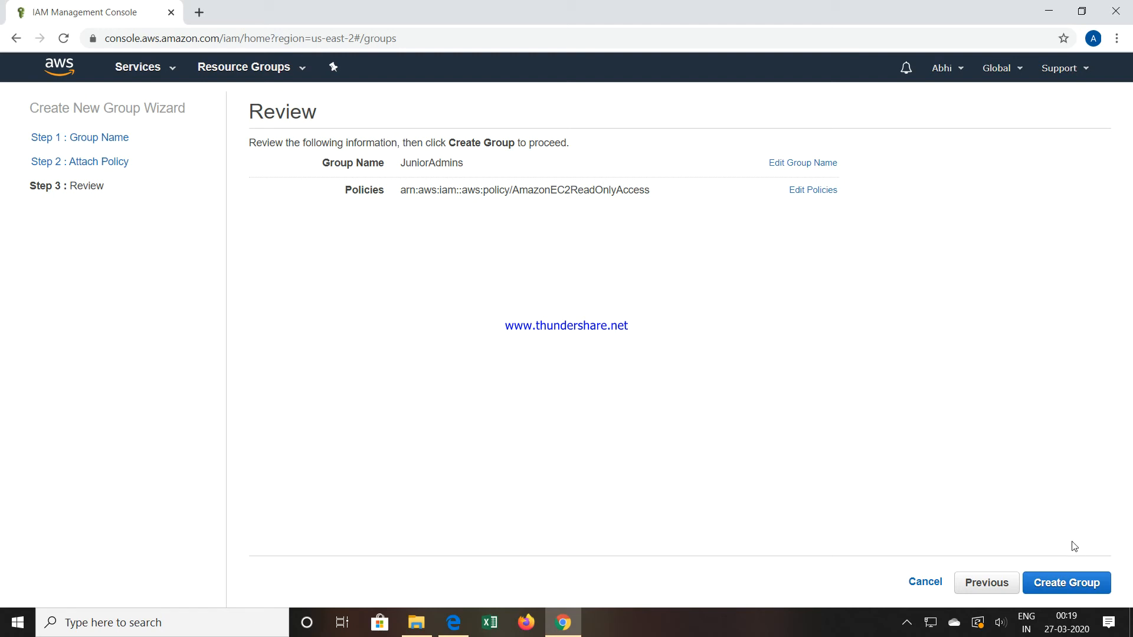
left_click(1077, 584)
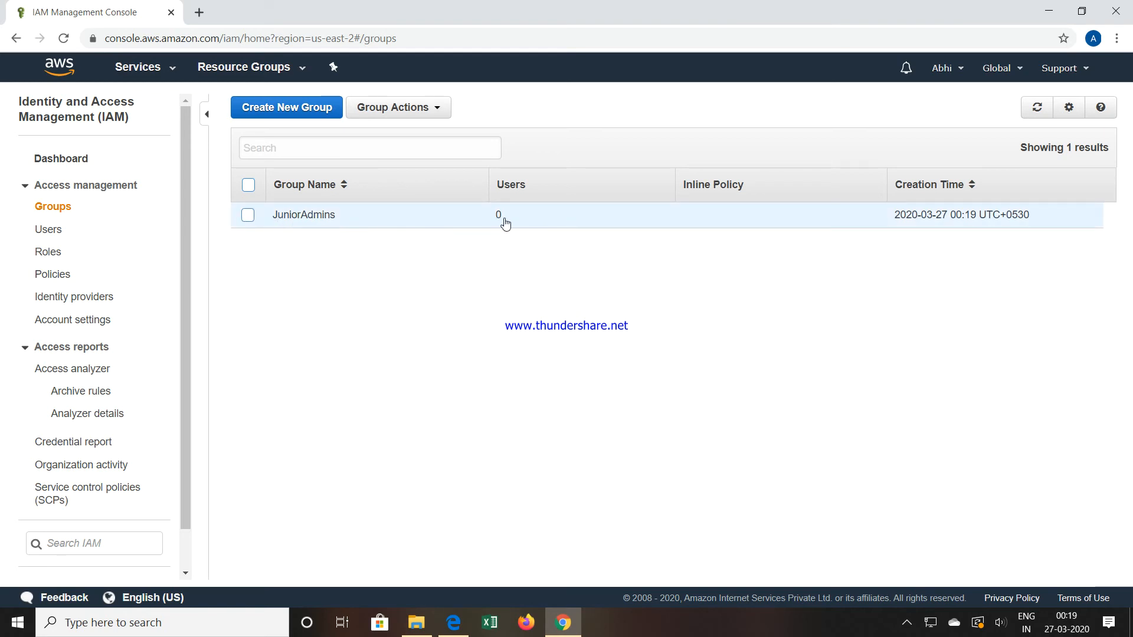
- Add the new user to the JuniorAdmins group and check the group's member list
left_click(246, 219)
left_click(439, 109)
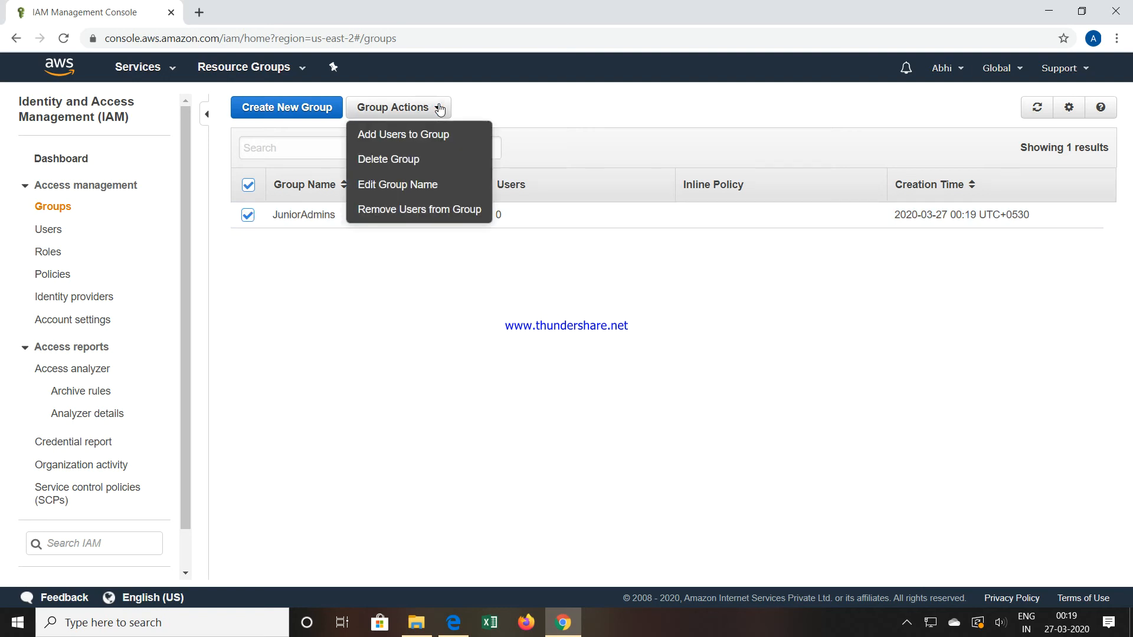
left_click(422, 139)
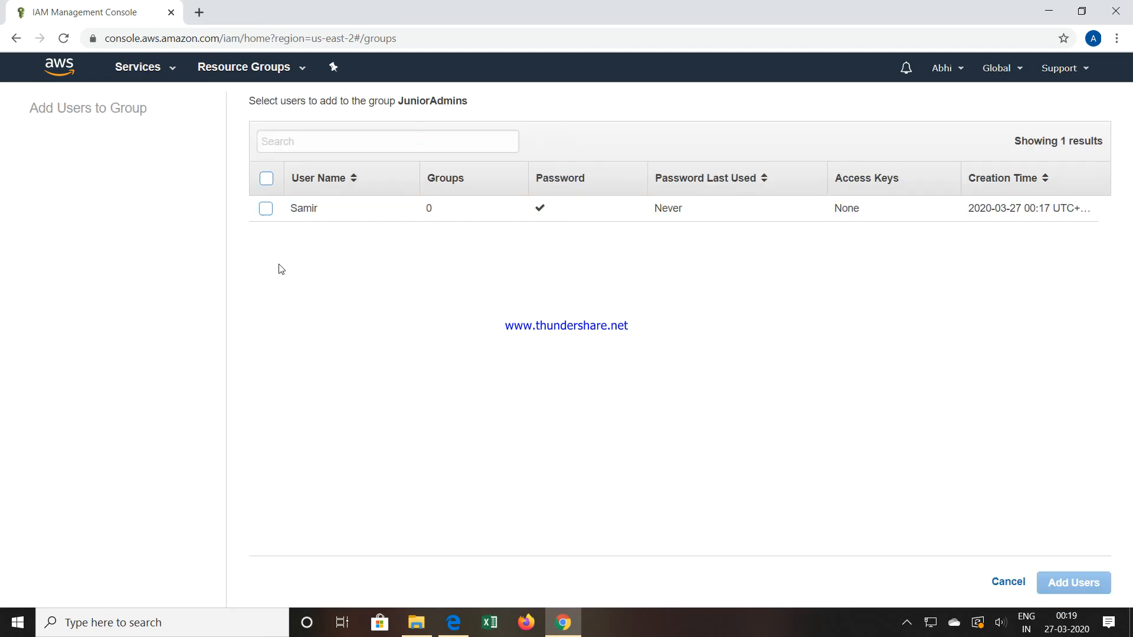
left_click(266, 210)
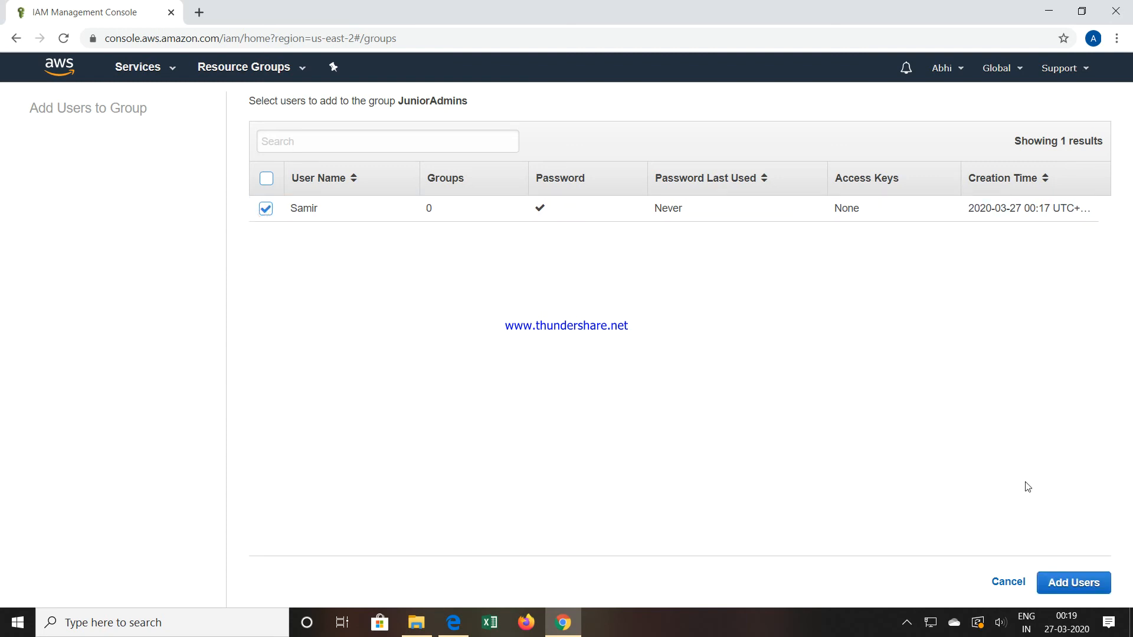
left_click(1094, 587)
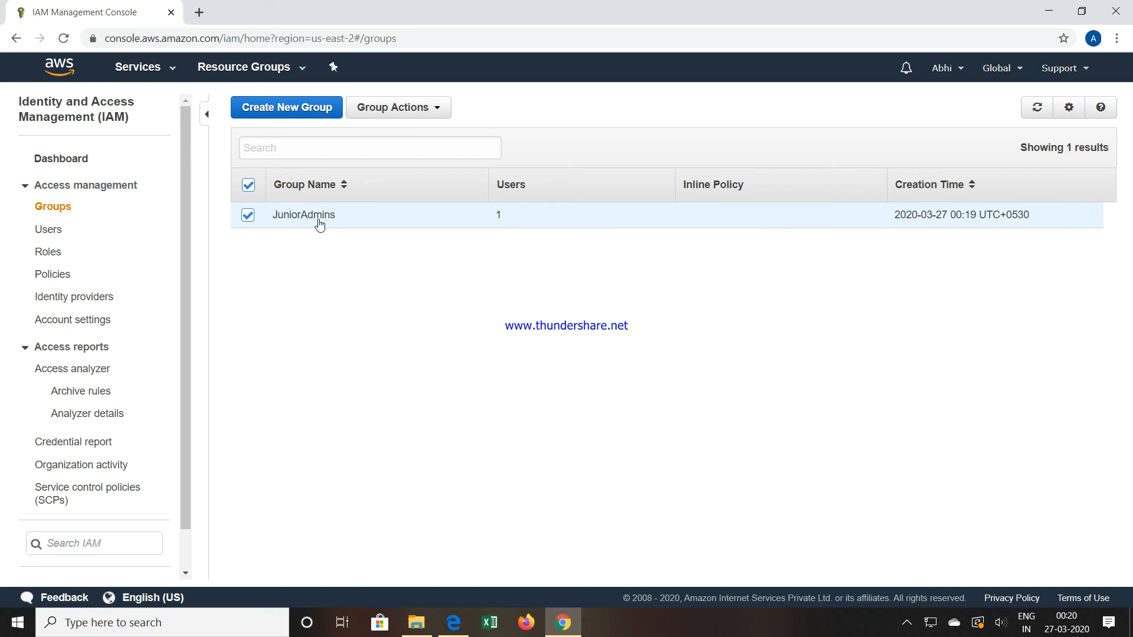
left_click(513, 220)
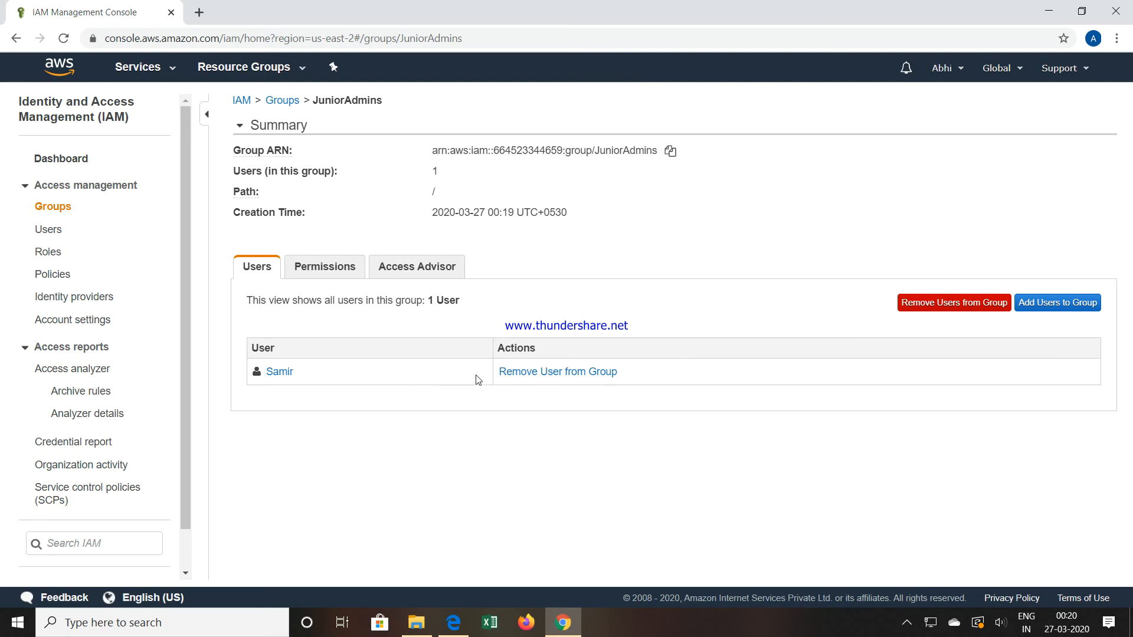
left_click(275, 101)
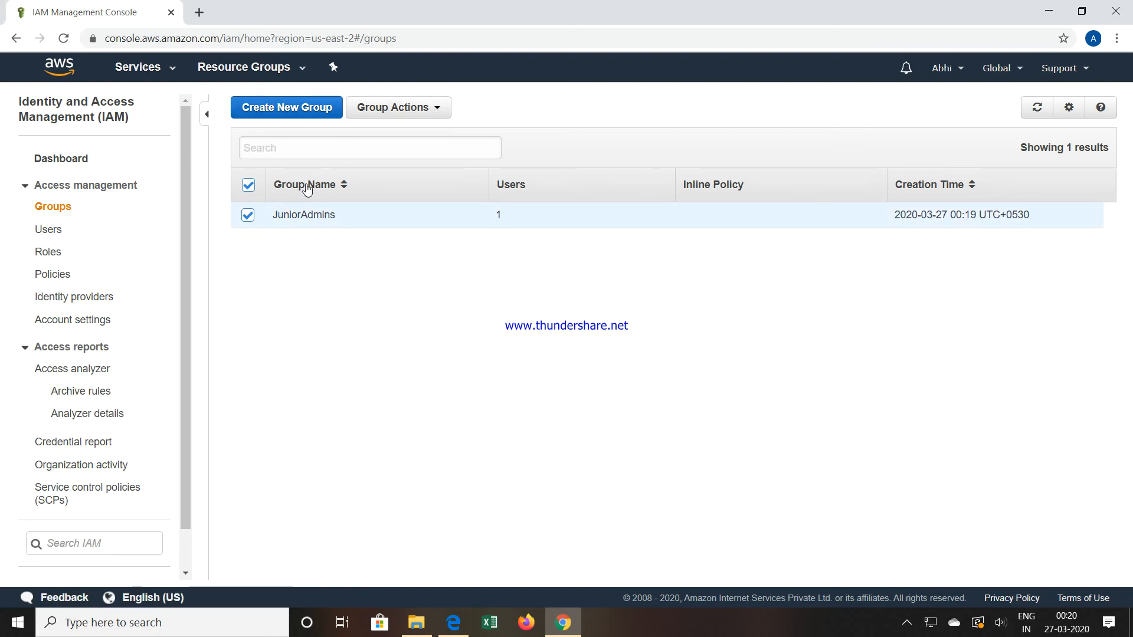
- Delete the JuniorAdmins group and confirm the deletion
left_click(435, 112)
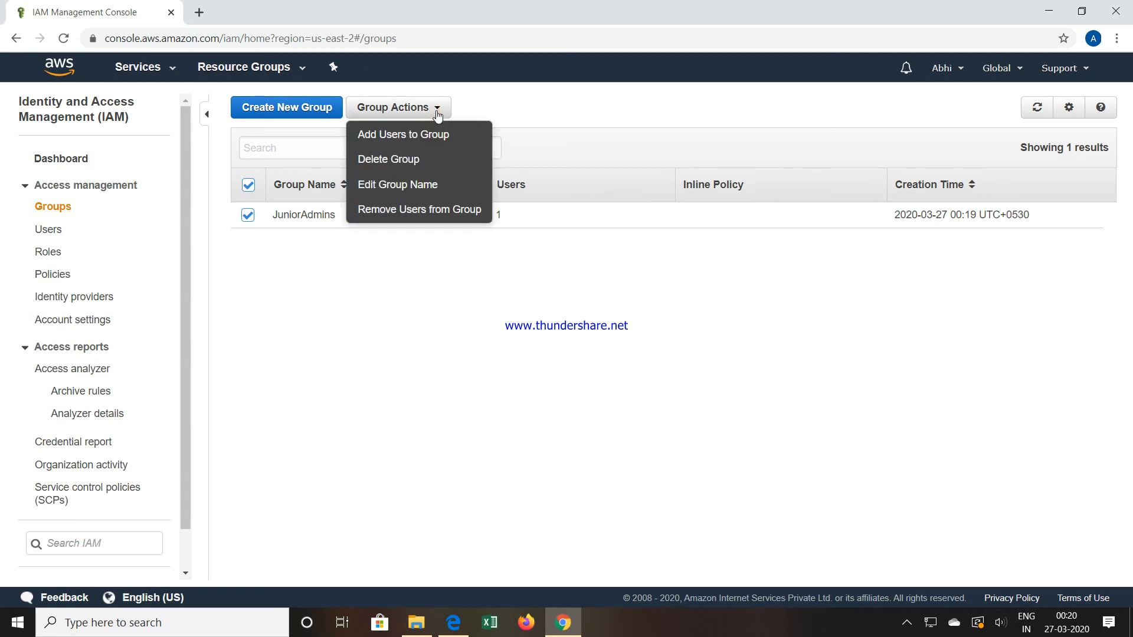
left_click(420, 162)
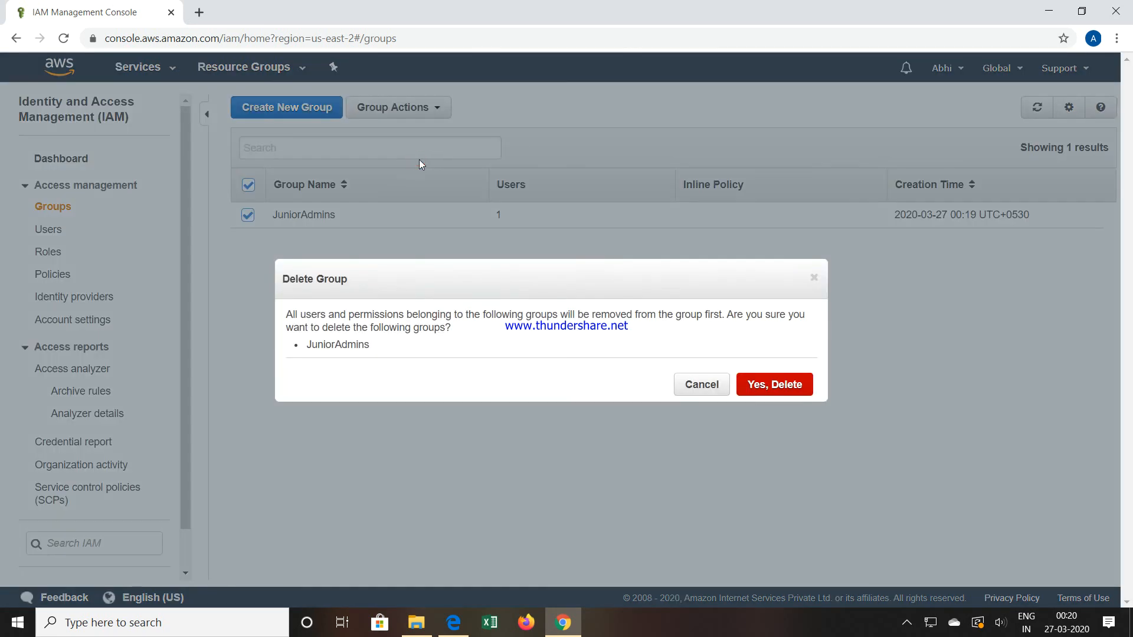
left_click(803, 386)
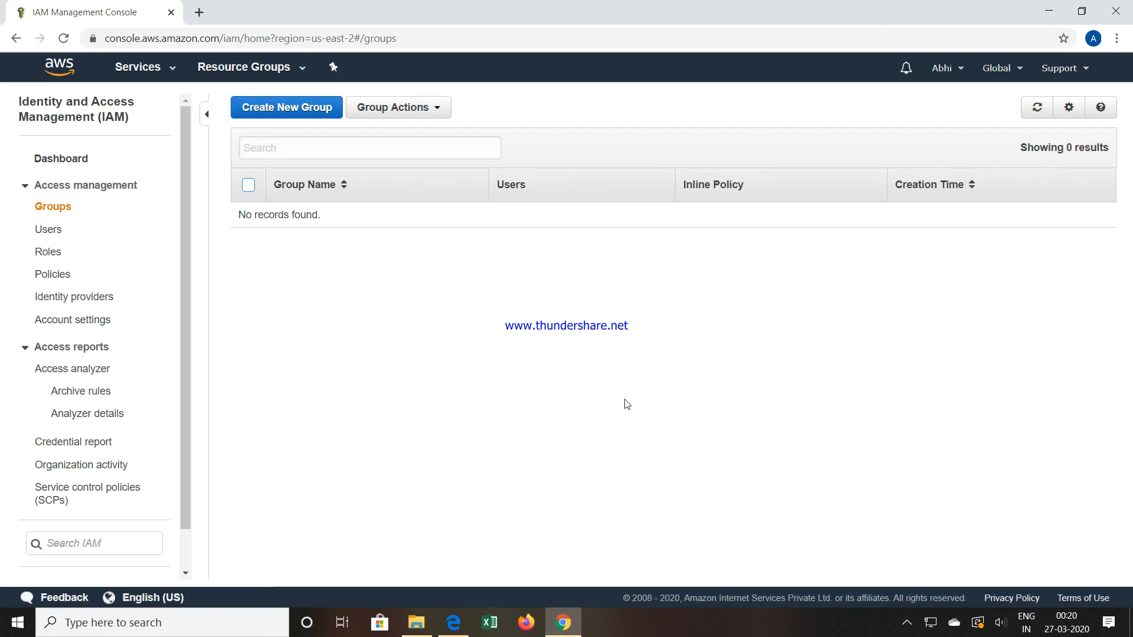
- Delete the new IAM user from the users list and confirm the deletion
left_click(57, 232)
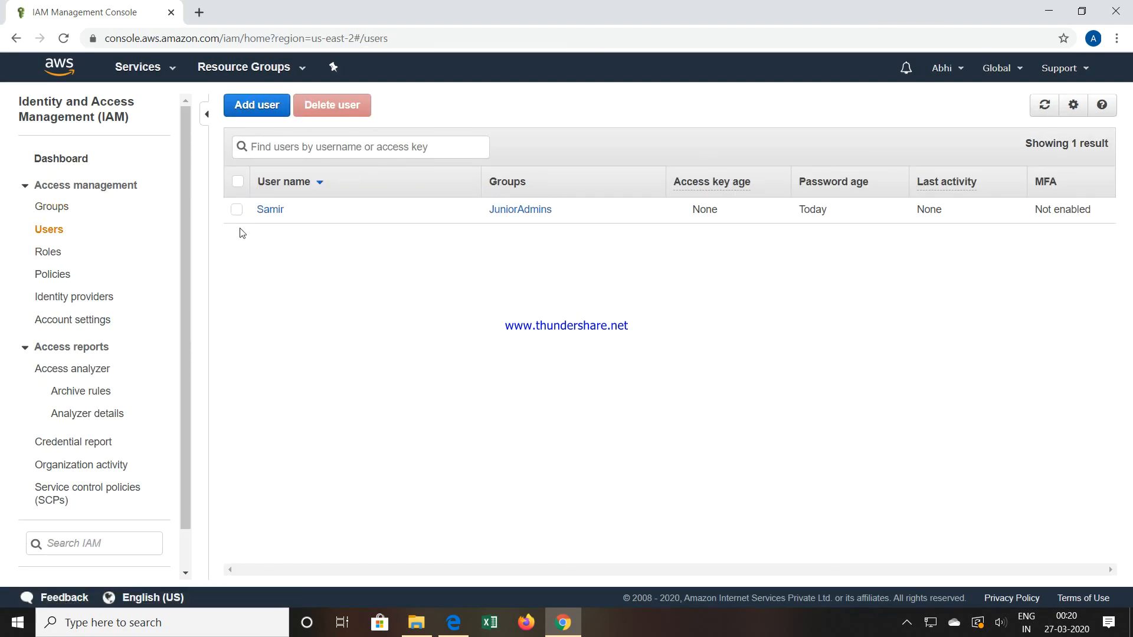
left_click(235, 212)
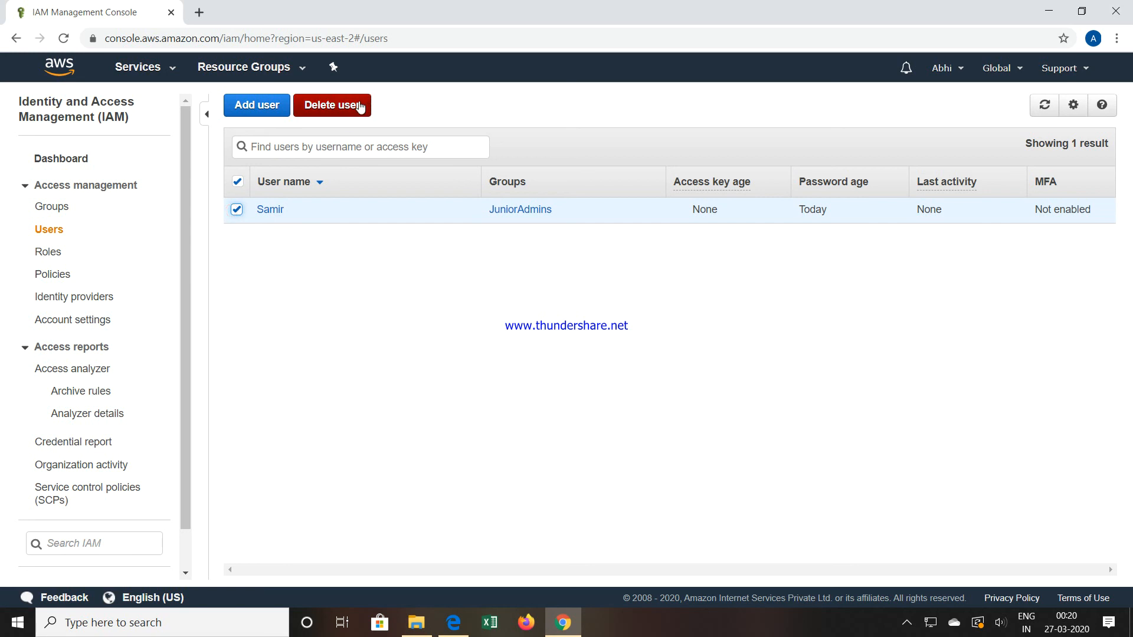
left_click(360, 104)
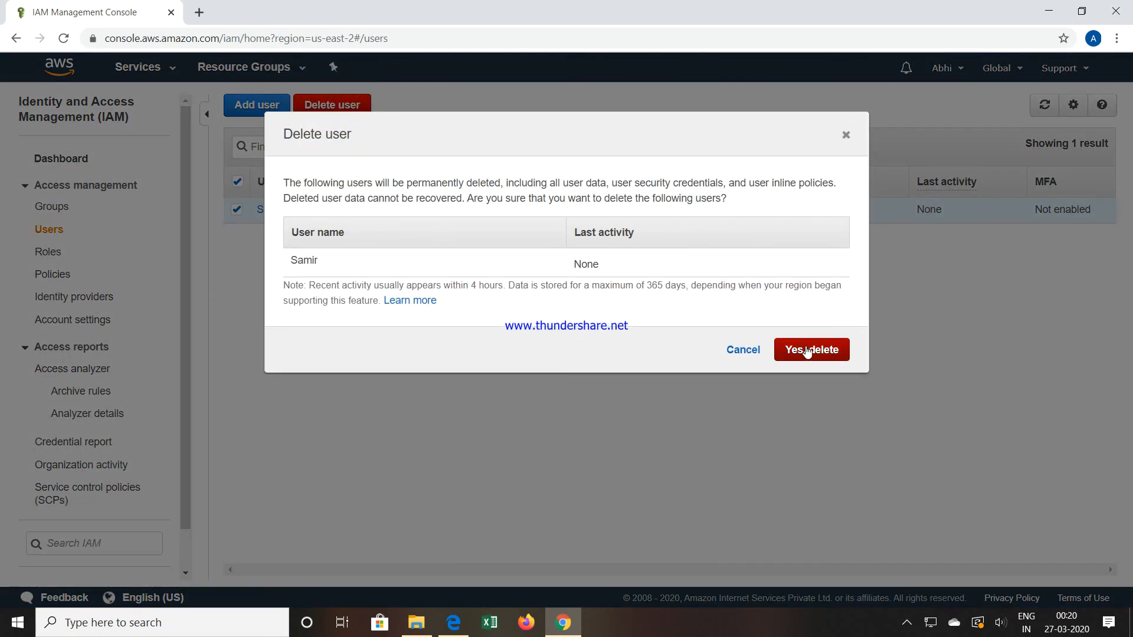
left_click(810, 351)
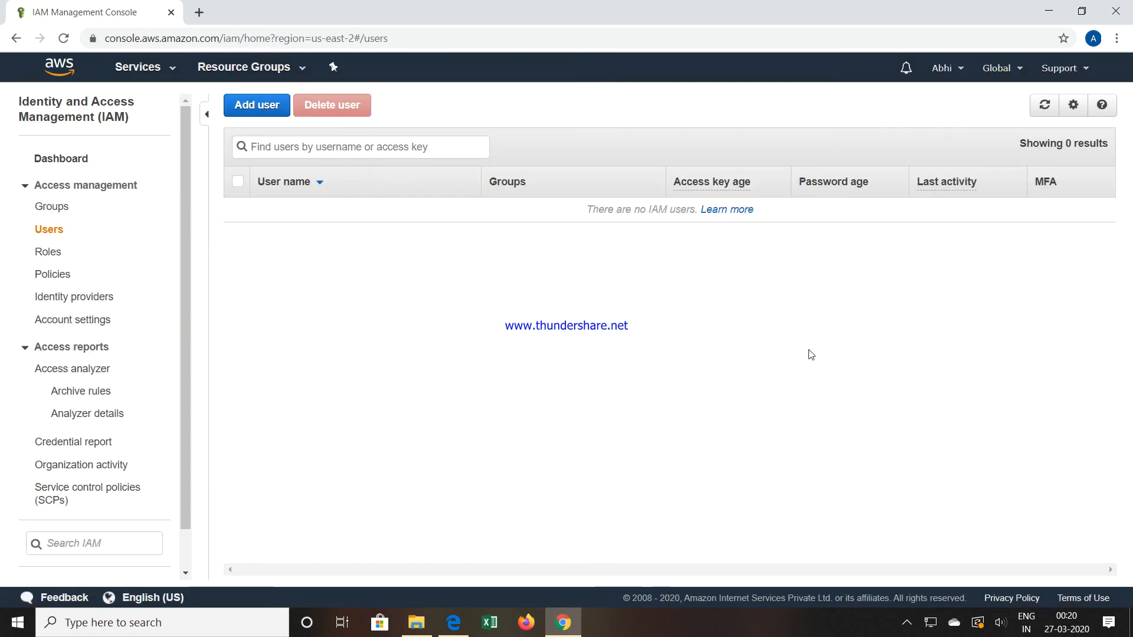
left_click(104, 187)
left_click(104, 186)
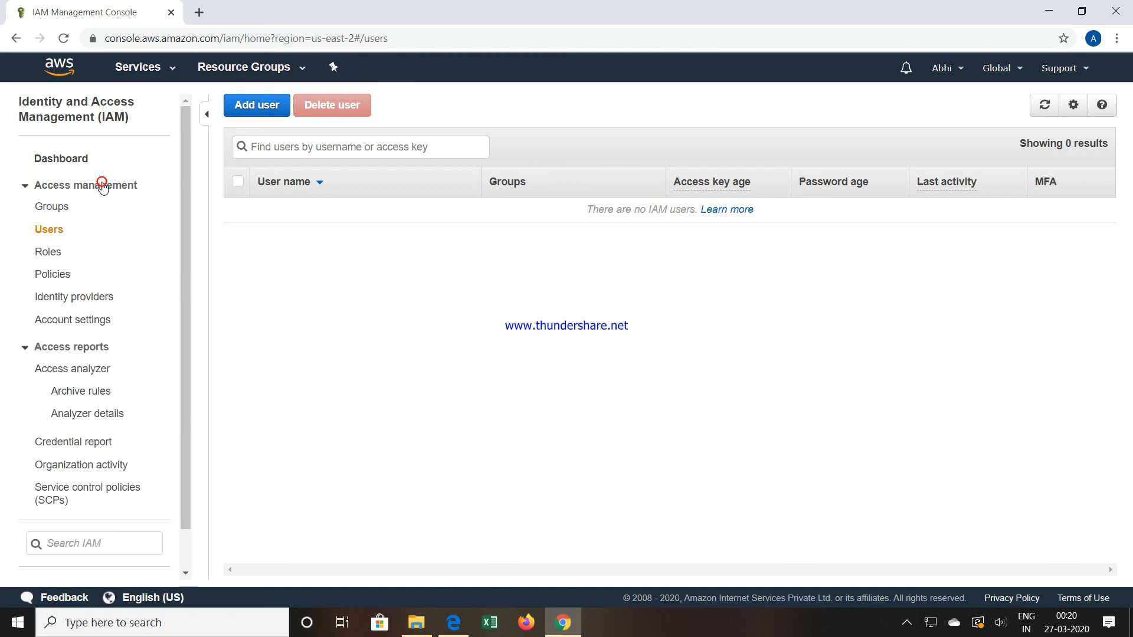